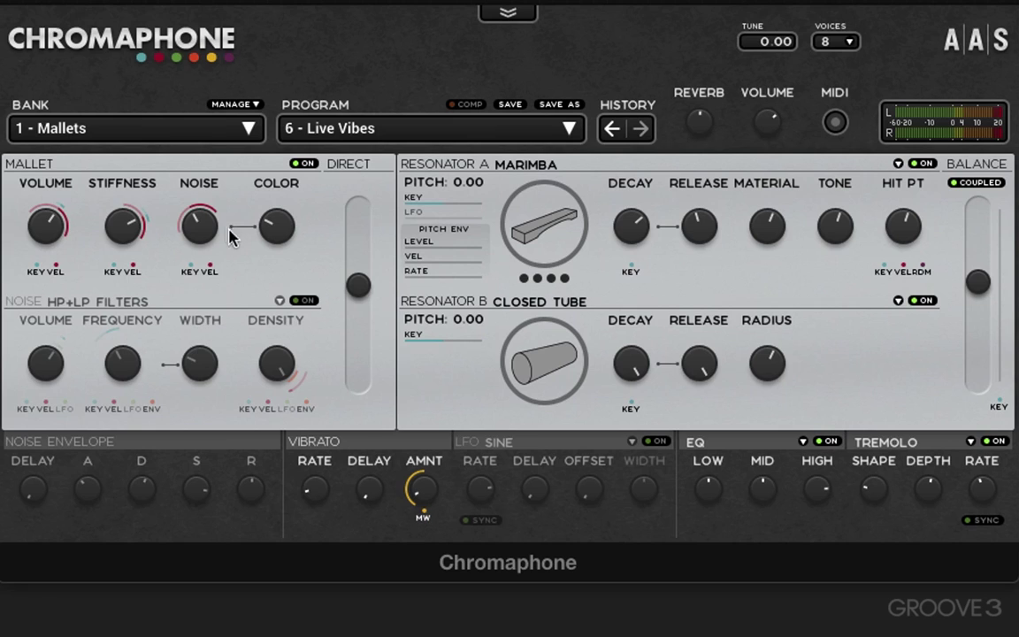
Step: Make a small adjustment to the Noise amount in the Mallet section of the Live Vibes program
drag(213, 223, 140, 208)
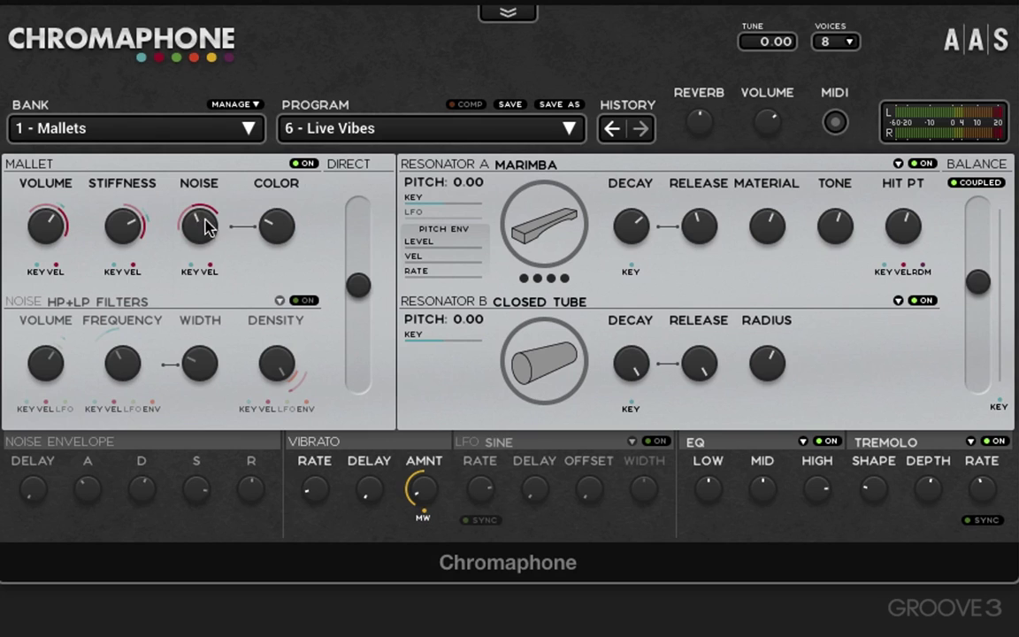
click(199, 224)
mouse_move(199, 224)
mouse_down()
mouse_move(200, 212)
mouse_move(199, 230)
mouse_up()
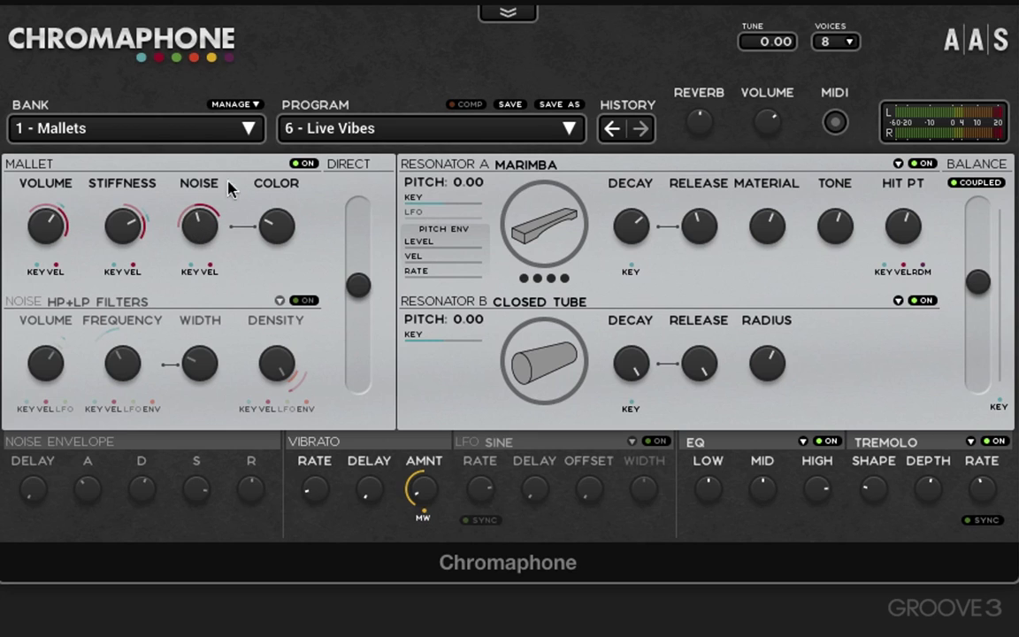
Step: Toggle the Mallet section, Resonator A and the tremolo's Sync, returning each to its original state
click(305, 165)
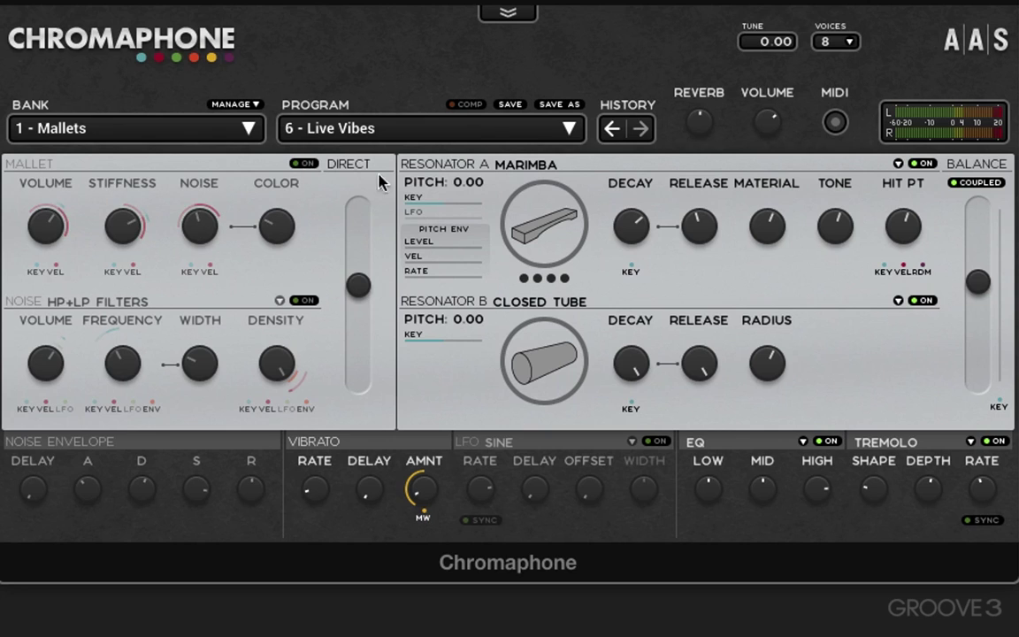
click(306, 164)
click(925, 165)
click(924, 165)
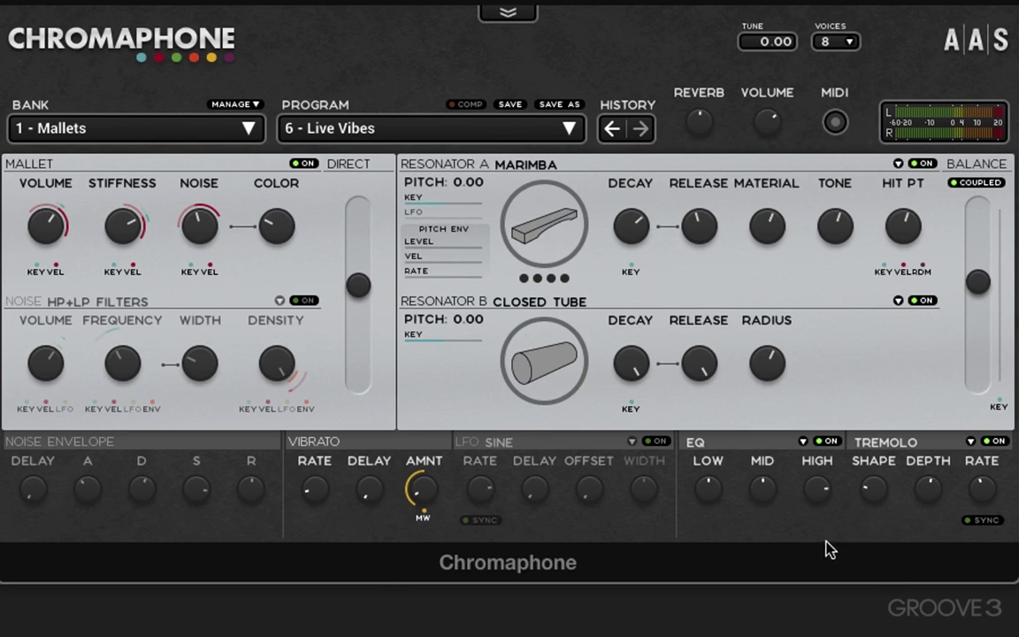
click(987, 522)
click(987, 522)
Step: Change Resonator A's type to Membrane and then to Beam, and check the list of available types
mouse_move(491, 125)
mouse_move(200, 130)
click(887, 165)
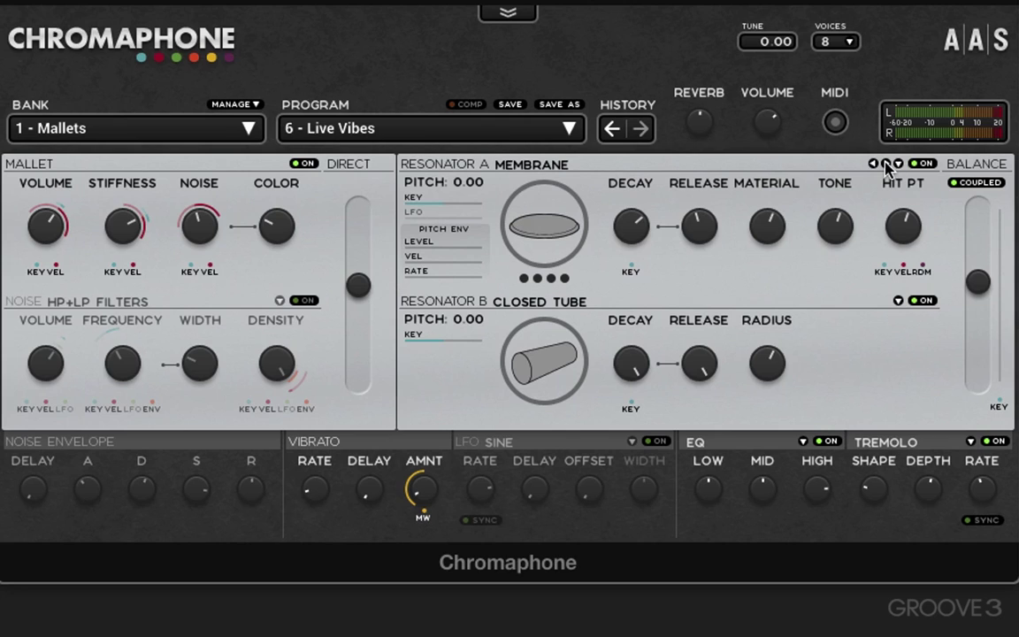
click(874, 165)
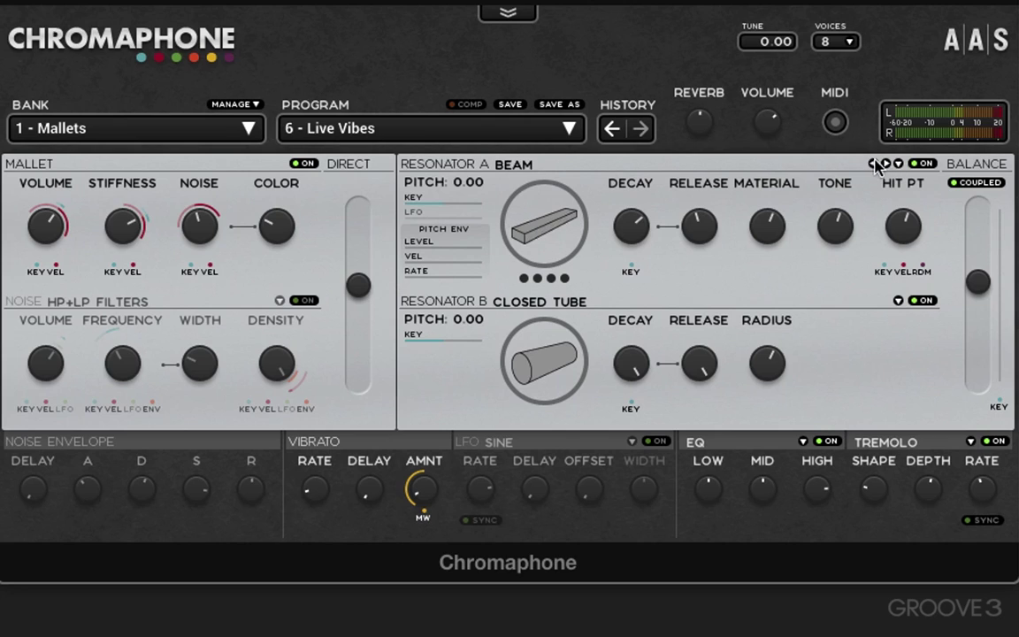
click(897, 164)
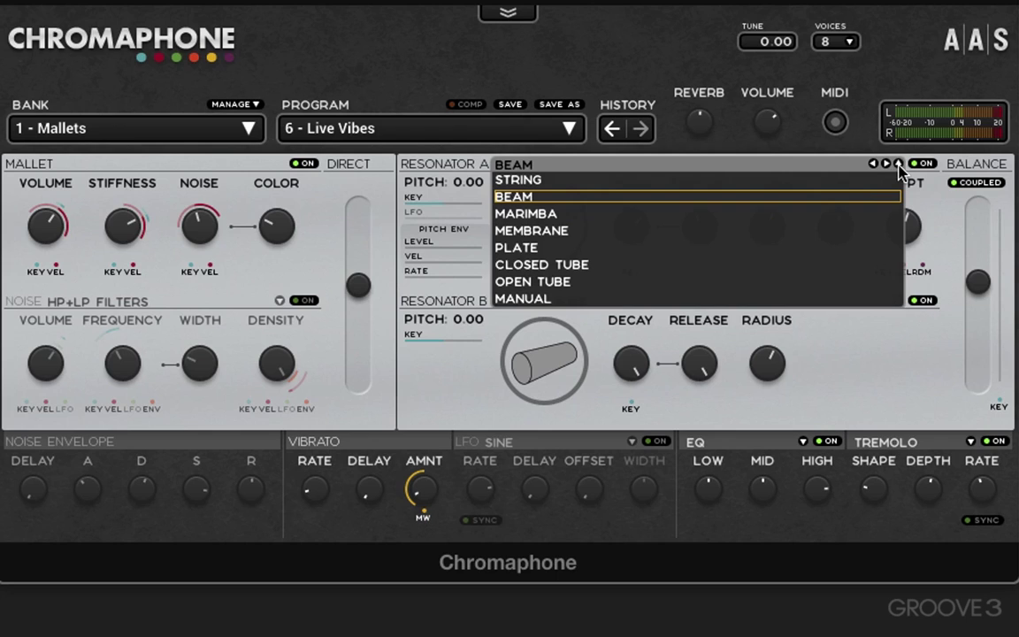
click(849, 169)
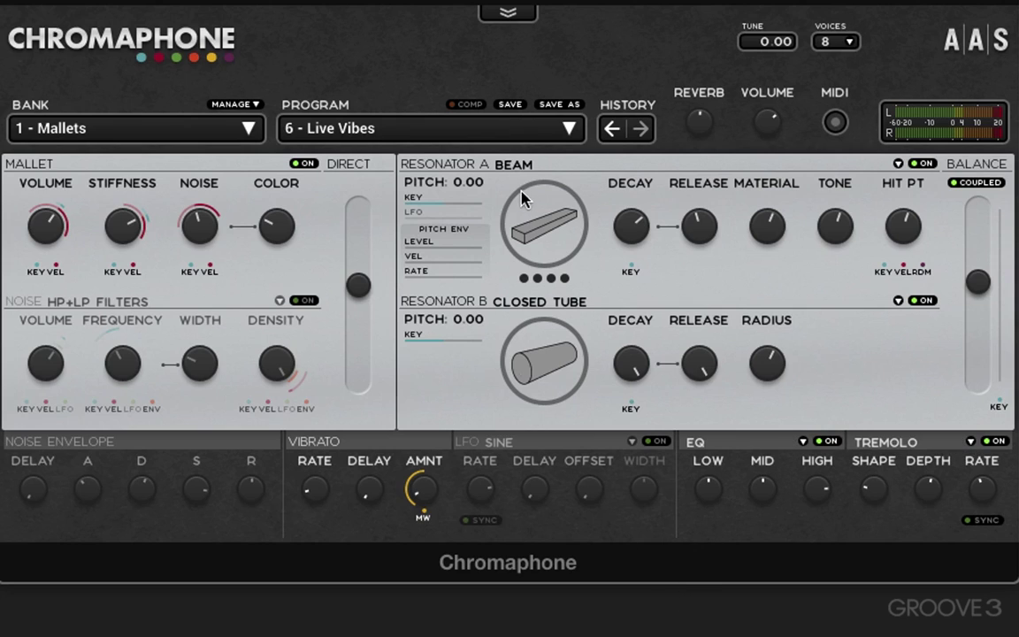
Step: Step backward and forward through the edit history to recall earlier versions of the Live Vibes program
click(610, 129)
click(611, 130)
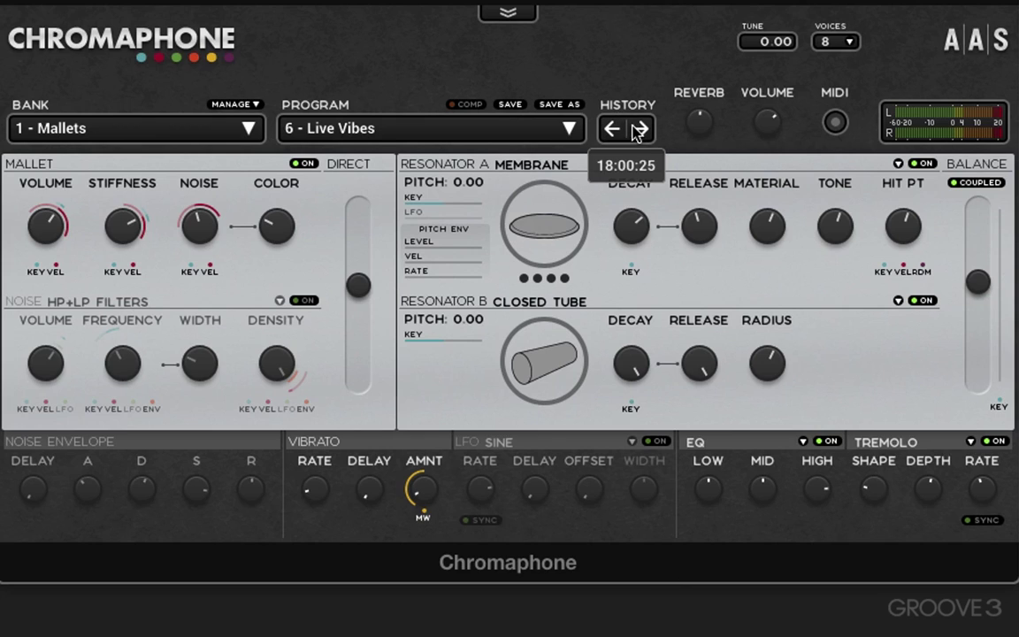
click(643, 130)
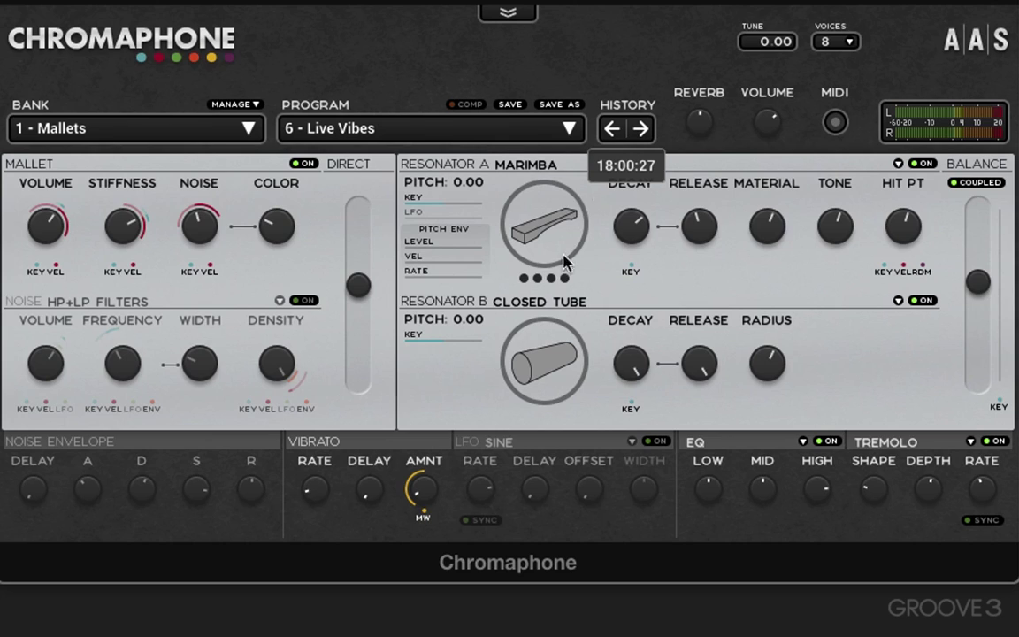
click(613, 131)
click(614, 131)
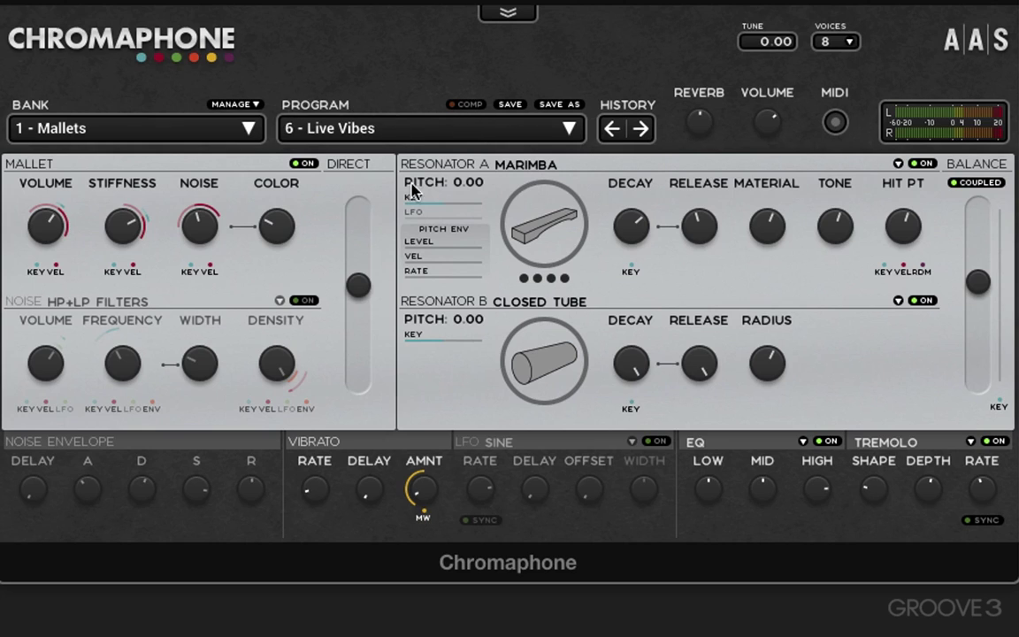
Step: Load the 2 - Markemeer Marimba program and lower Resonator A's Release, Material and Tone
click(382, 129)
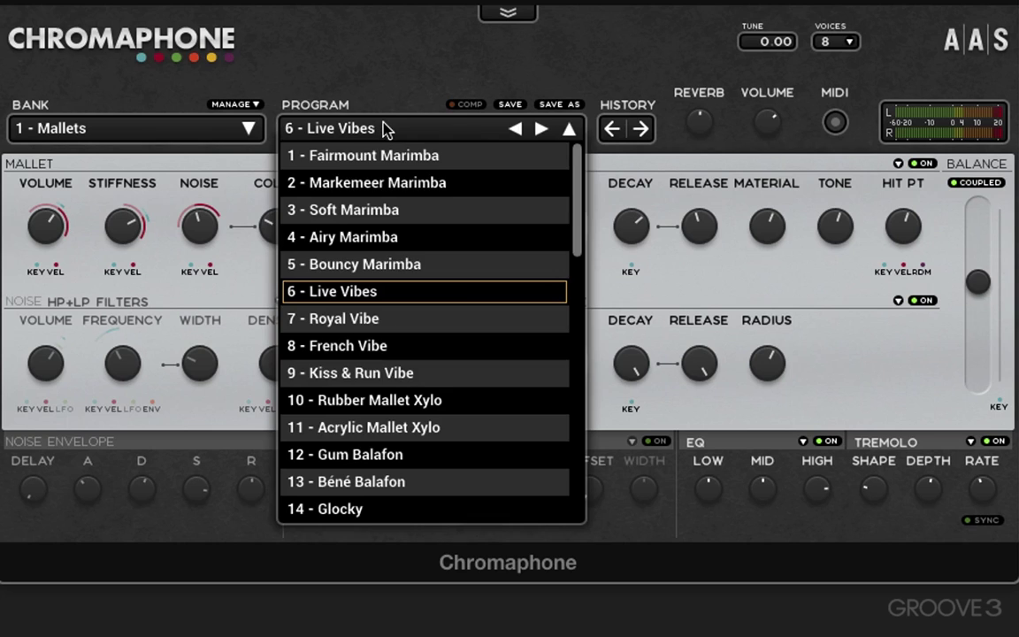
click(354, 184)
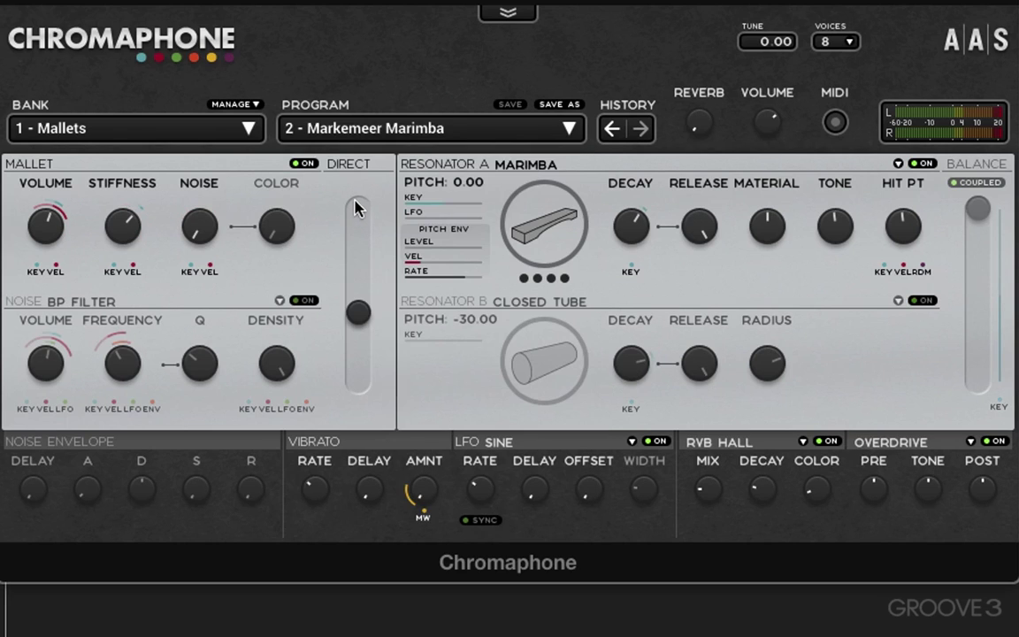
drag(704, 227, 703, 292)
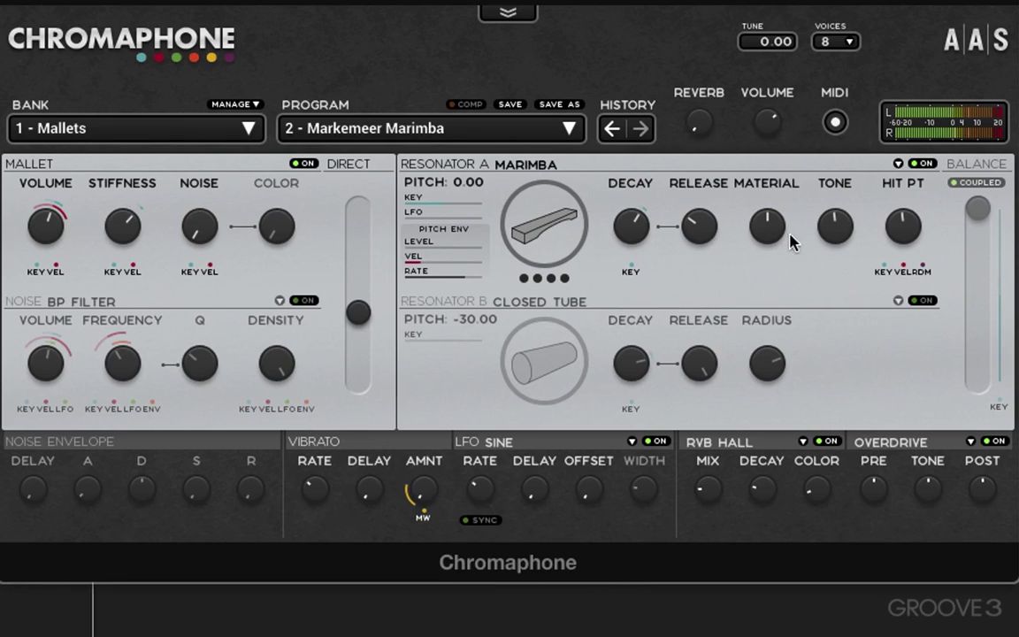
drag(767, 226, 767, 257)
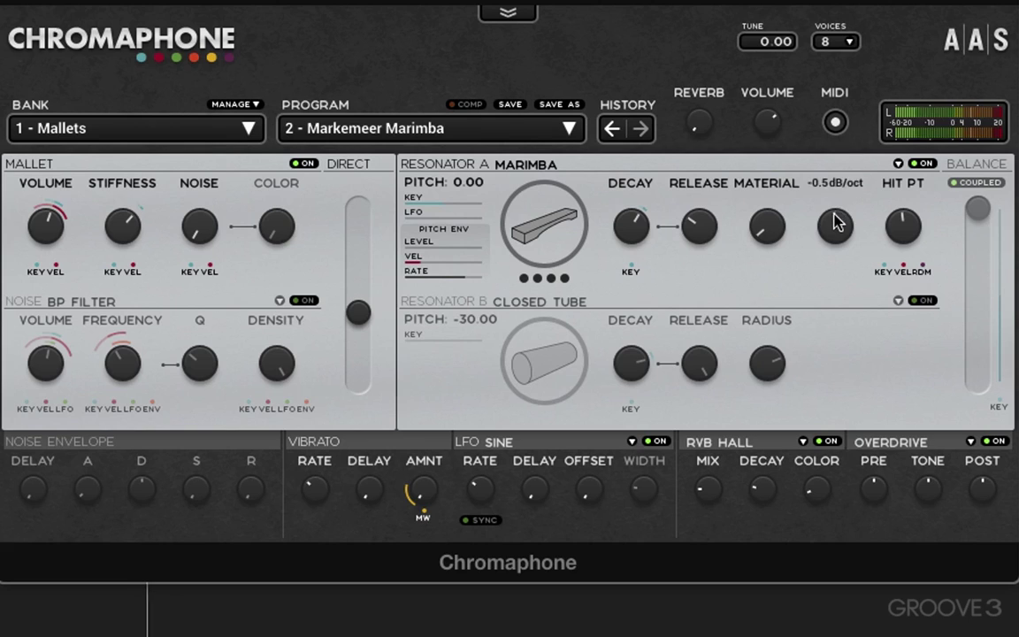
drag(700, 227, 701, 210)
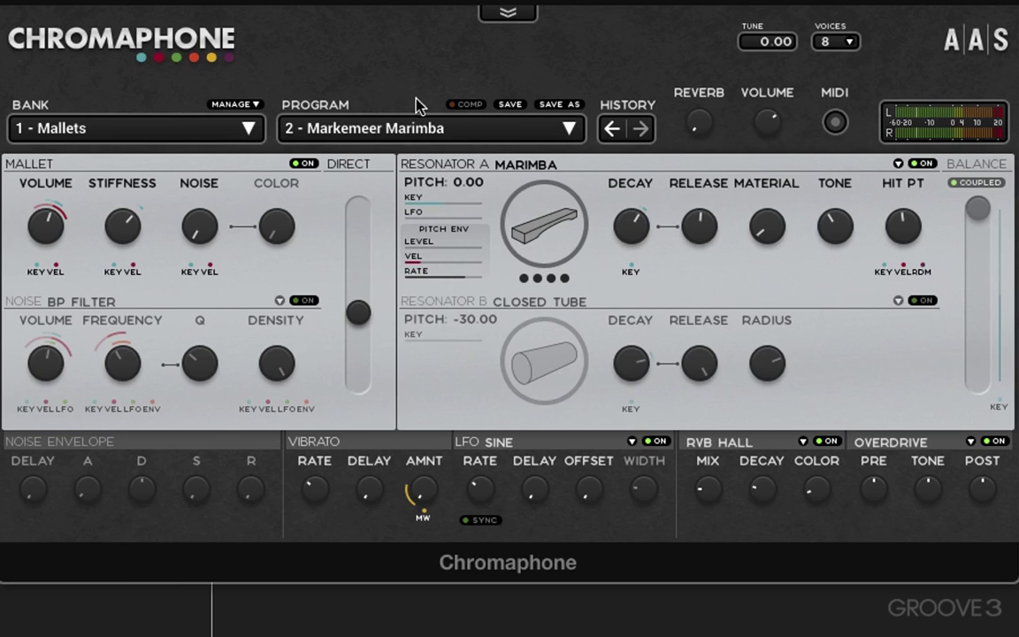
Step: Compare the edited Markemeer Marimba with its saved original, and return to the edited version
click(469, 105)
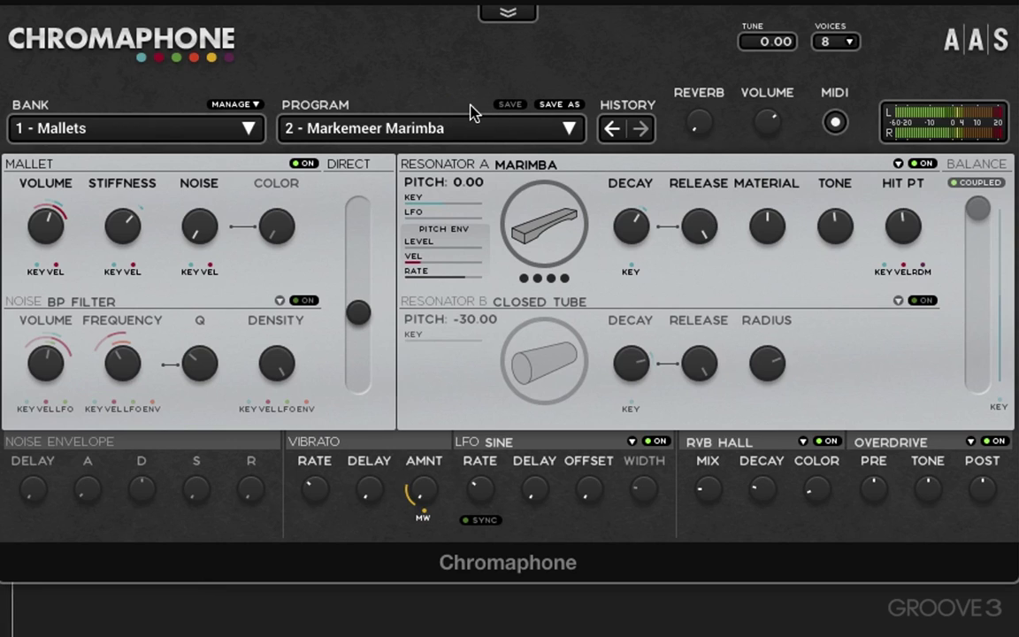
click(469, 104)
click(469, 104)
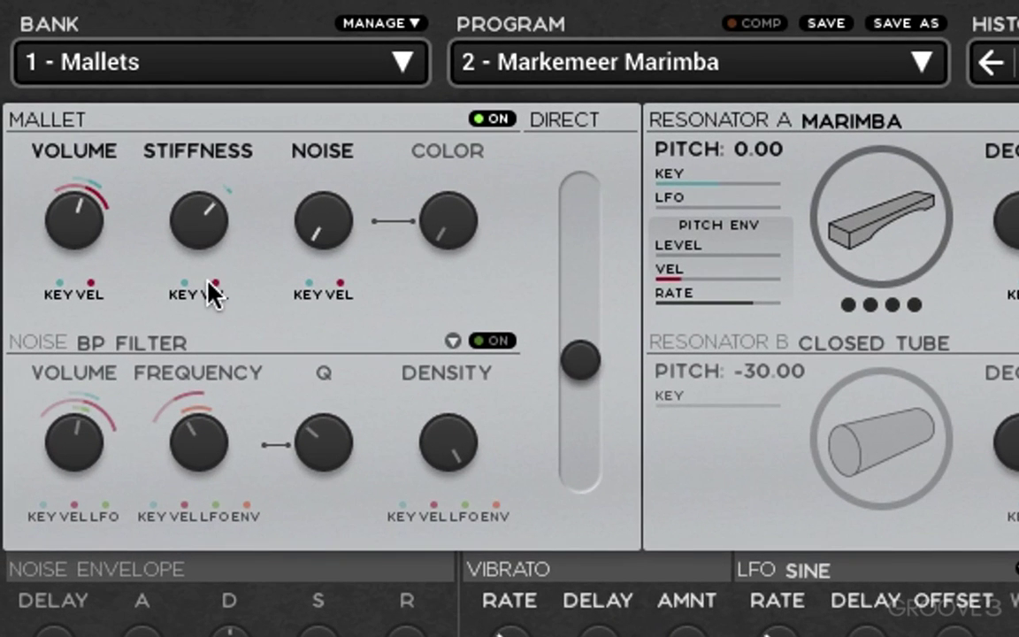
Step: Add strong velocity modulation to the mallet's Stiffness and fine-tune the Stiffness amount
drag(212, 283, 212, 265)
mouse_move(220, 195)
mouse_down()
mouse_move(243, 230)
mouse_move(245, 213)
mouse_move(204, 216)
mouse_move(215, 207)
mouse_up()
drag(215, 215, 190, 222)
Step: Adjust the keyboard and velocity modulation amounts of the mallet's Volume
mouse_move(56, 283)
mouse_down()
mouse_move(55, 265)
mouse_move(56, 301)
mouse_move(55, 286)
mouse_up()
mouse_move(56, 285)
mouse_down()
mouse_move(56, 265)
mouse_move(62, 282)
mouse_up()
drag(93, 283, 150, 293)
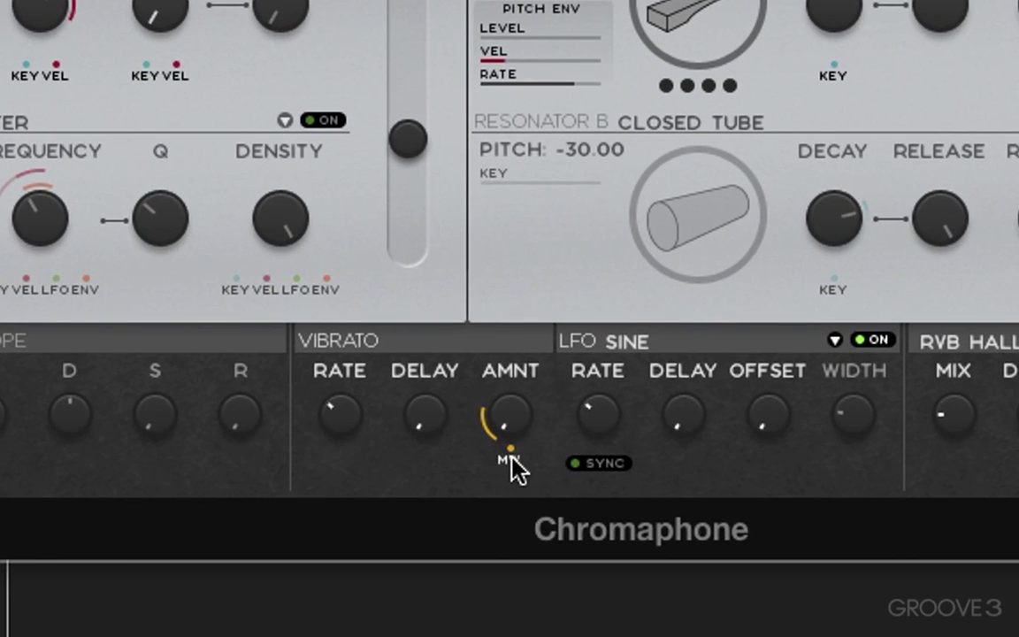
Step: Adjust the vibrato amount's mod-wheel modulation, and add envelope and LFO modulation to the noise source's Density
drag(511, 457, 539, 469)
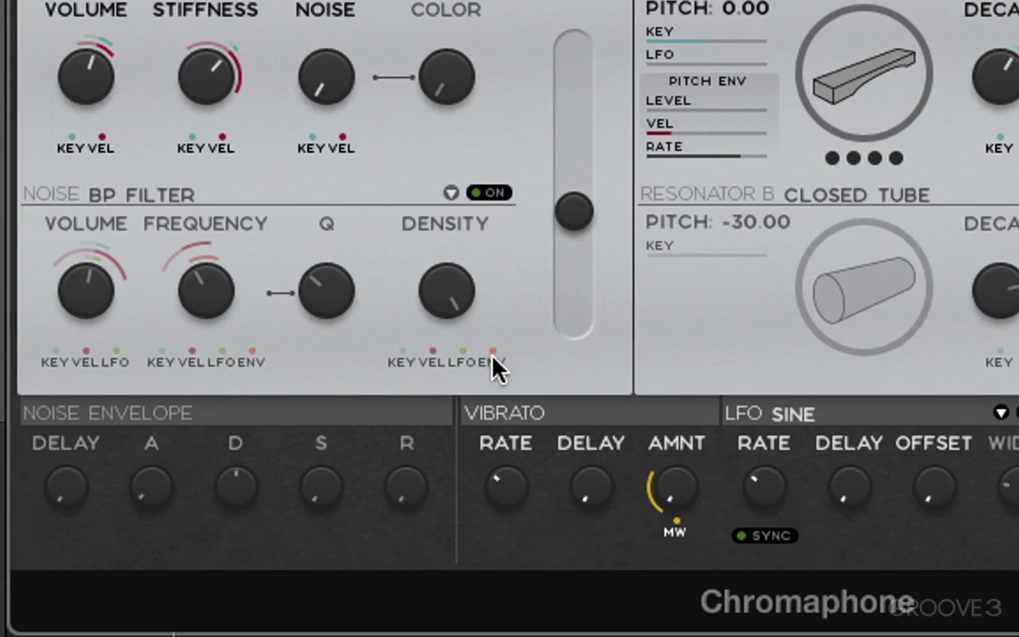
drag(495, 367, 466, 506)
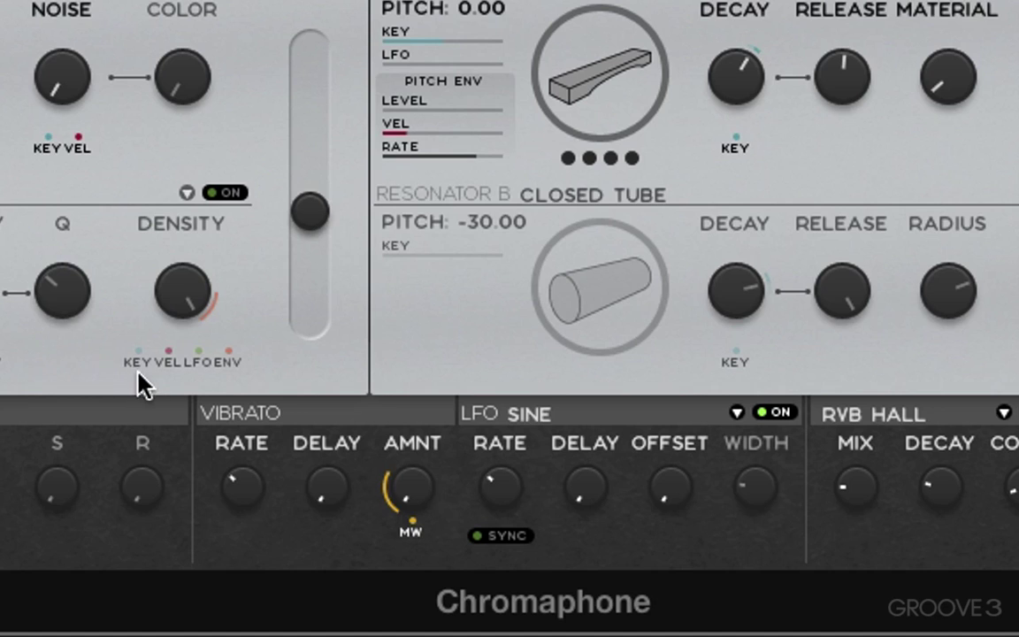
drag(200, 348, 200, 310)
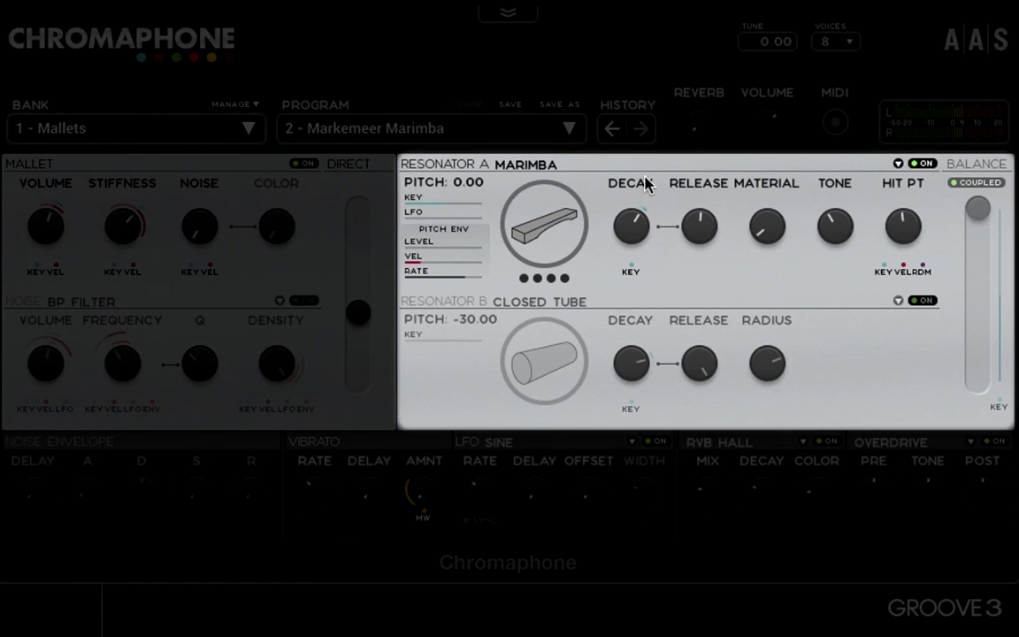
Step: Review the available types for Resonator A, keeping Marimba, and switch on Resonator B
click(898, 163)
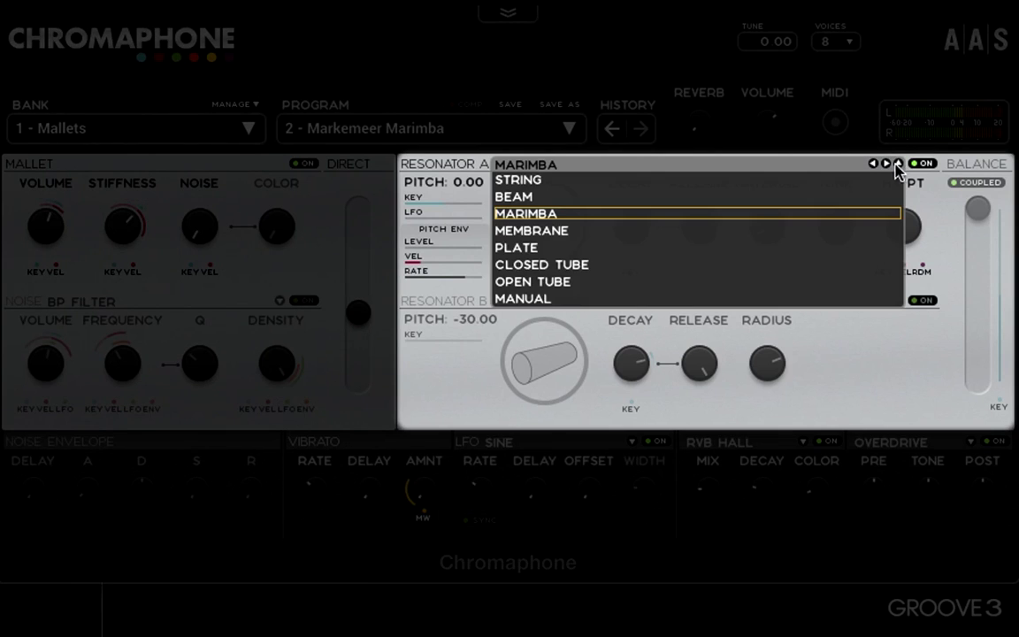
click(788, 165)
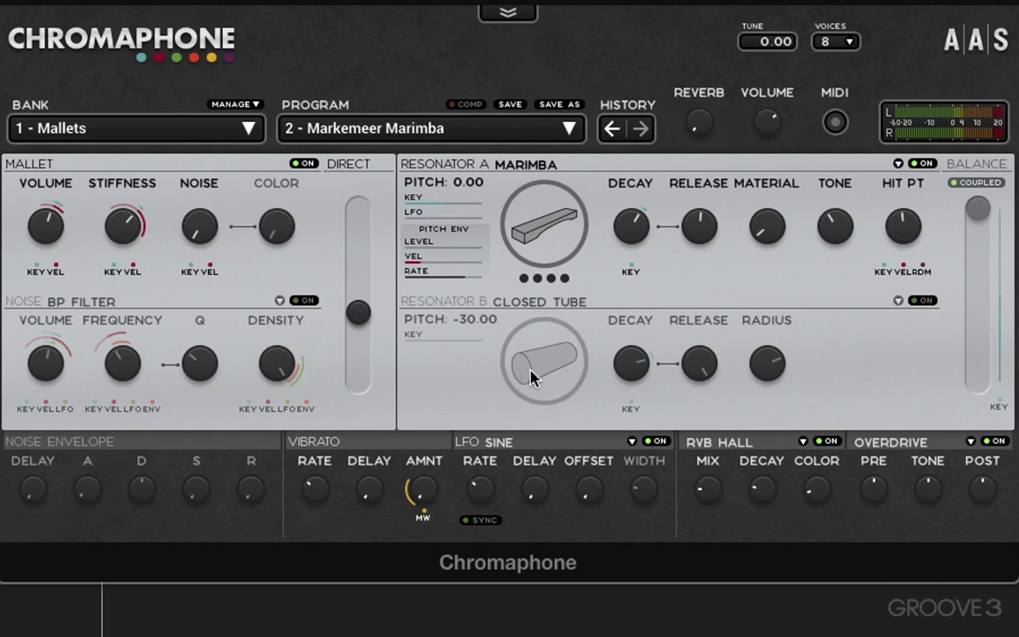
click(922, 301)
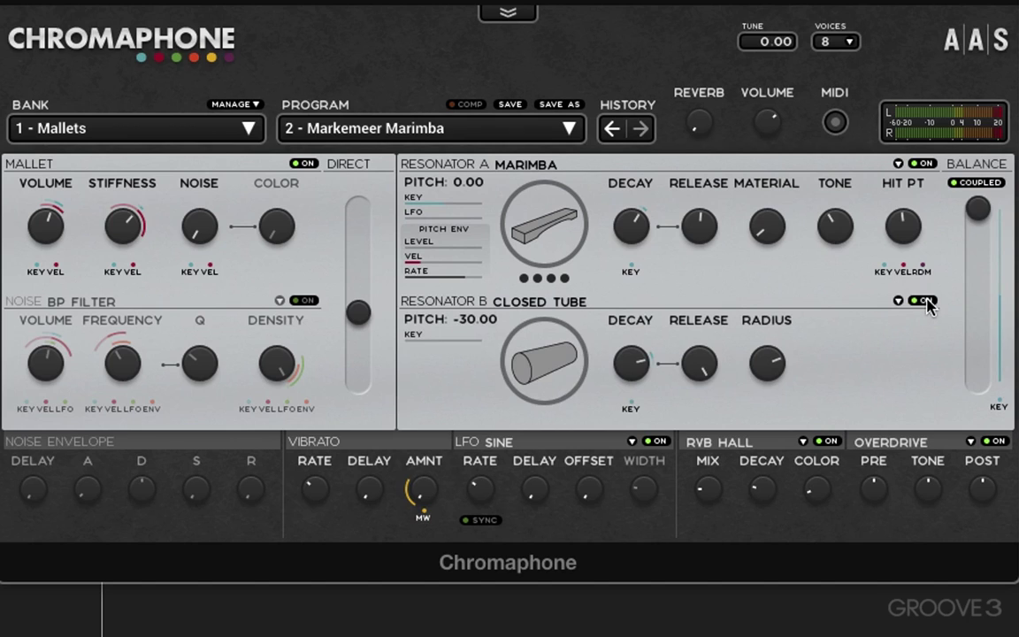
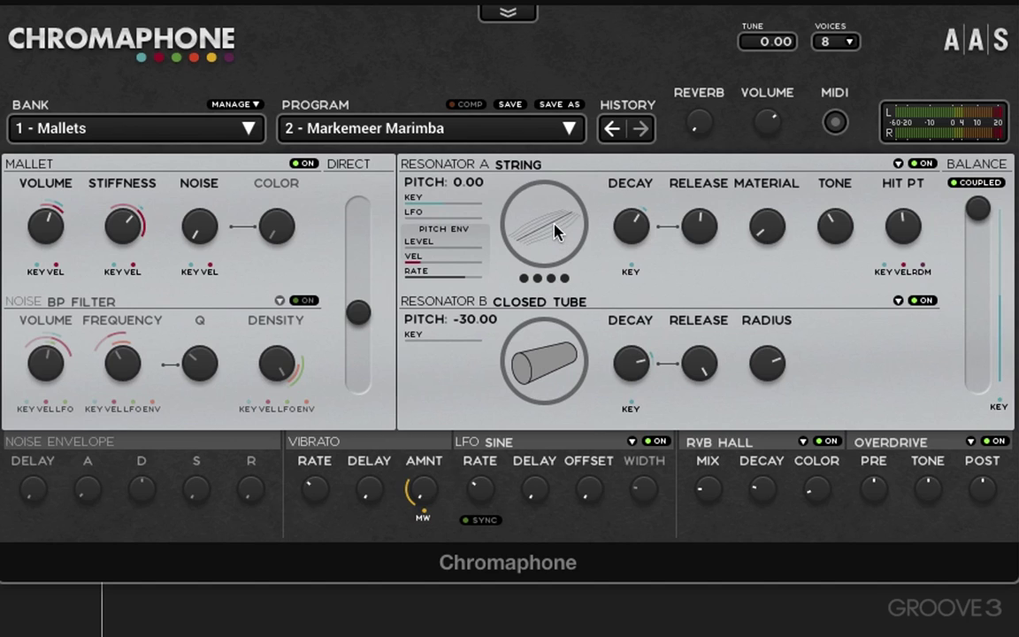
Step: Cycle Resonator A through the Beam, Marimba and Membrane types and settle on Plate
click(511, 223)
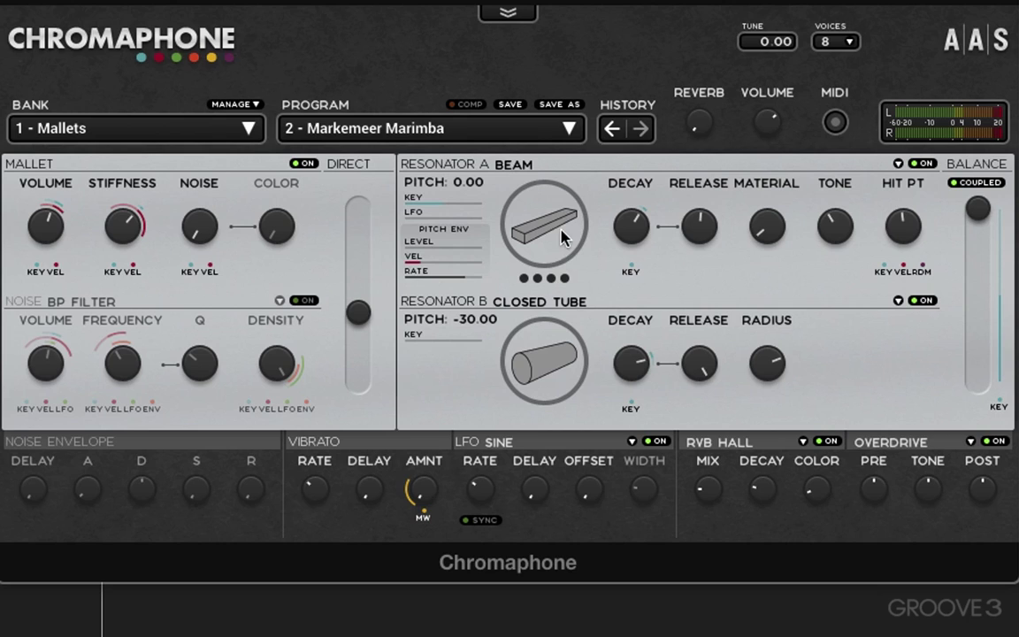
click(541, 234)
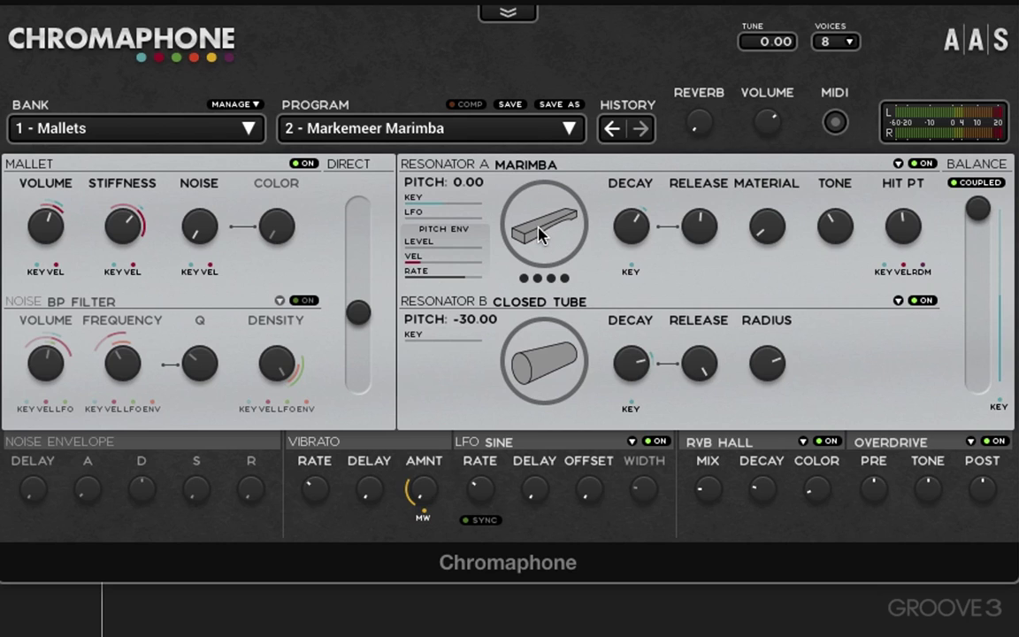
click(541, 232)
click(539, 228)
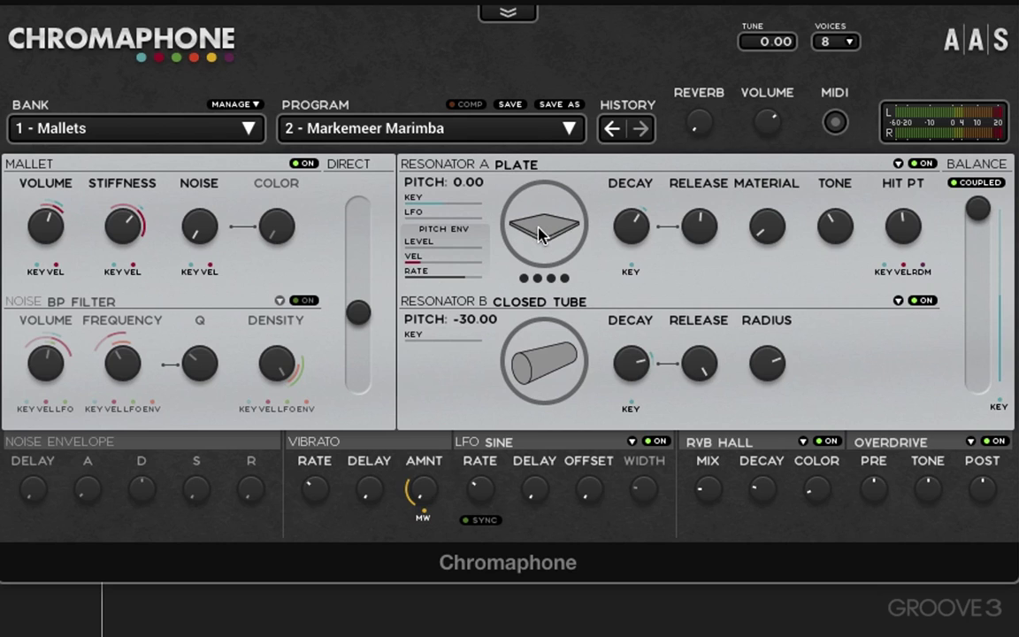
click(897, 164)
click(761, 154)
Step: Shift the resonator Balance partway from Resonator A toward Resonator B
mouse_move(574, 441)
drag(977, 208, 978, 262)
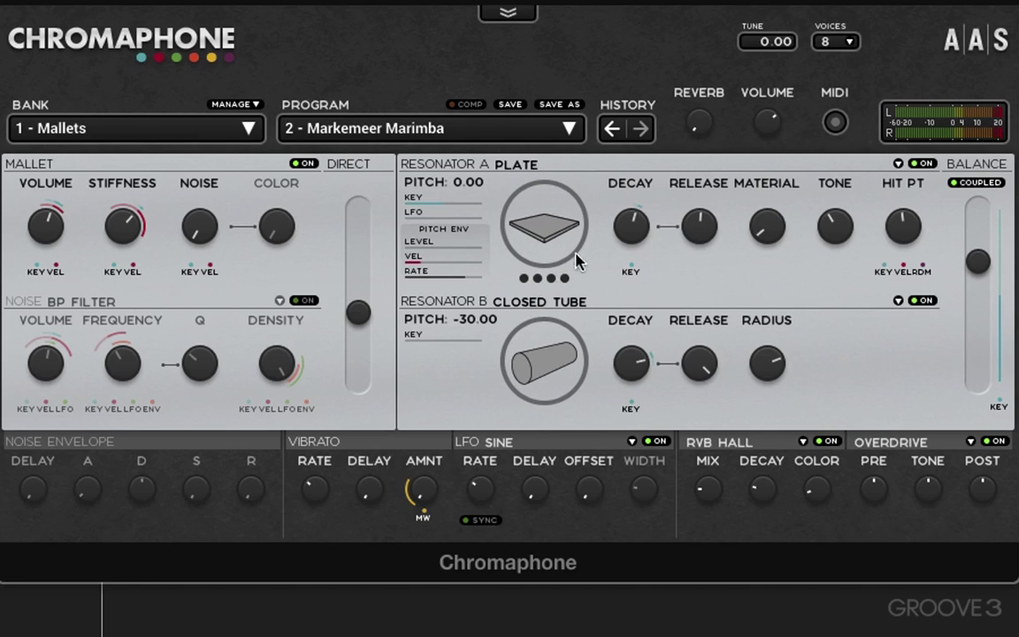
mouse_move(649, 304)
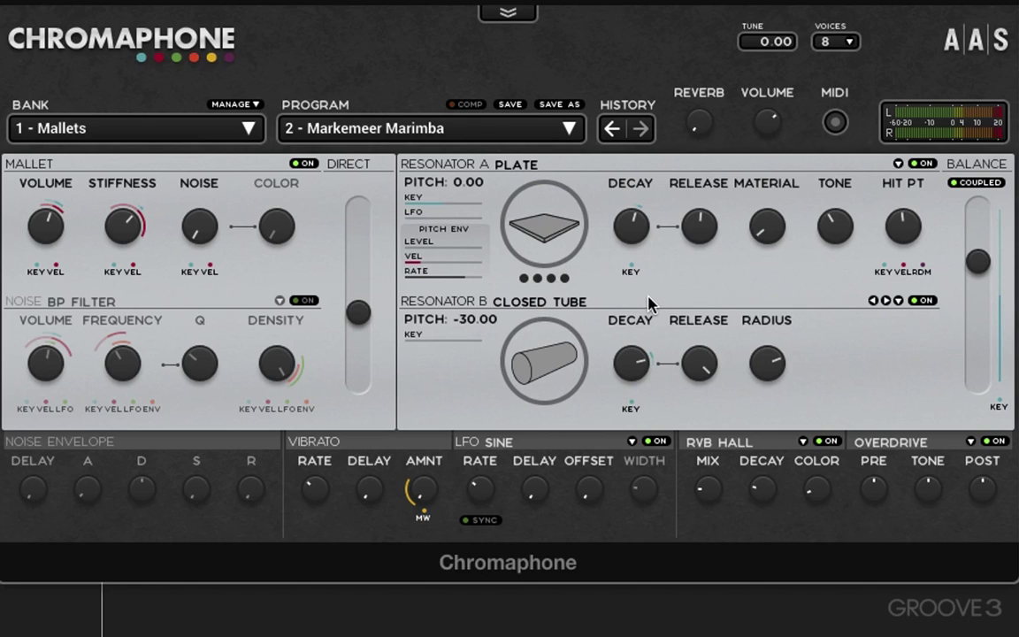